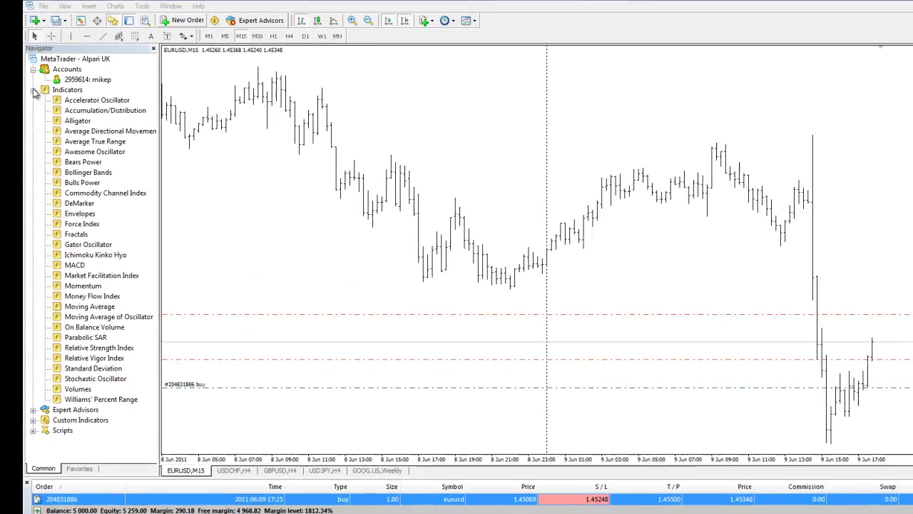
Step: In the Navigator, collapse Indicators and expand Expert Advisors, then select Moving Average
left_click(13, 94)
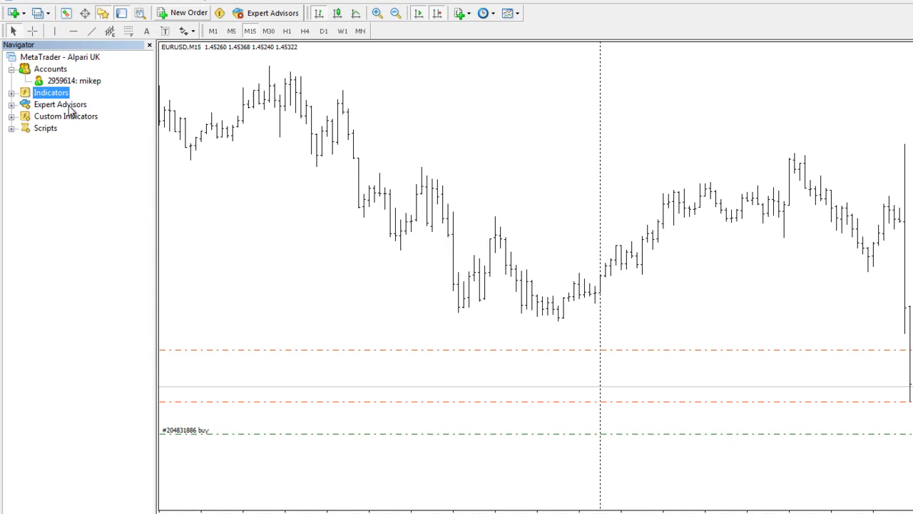
left_click(11, 105)
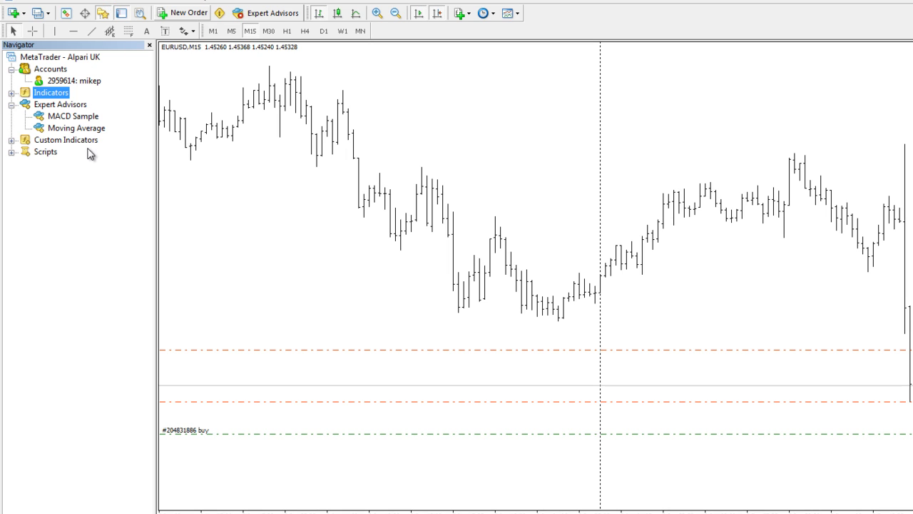
left_click(39, 129)
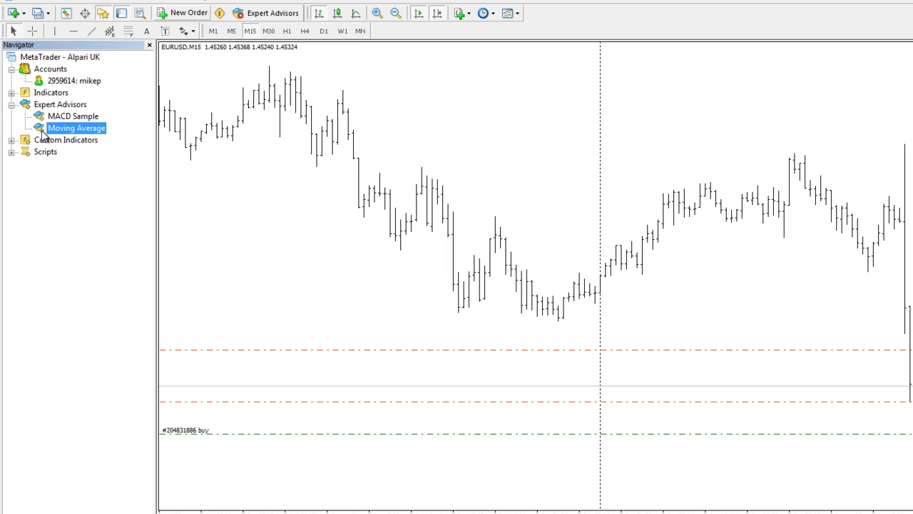
Step: Attach the Moving Average advisor to the EURUSD,M15 chart with alerts disabled
left_click_drag(43, 132, 398, 153)
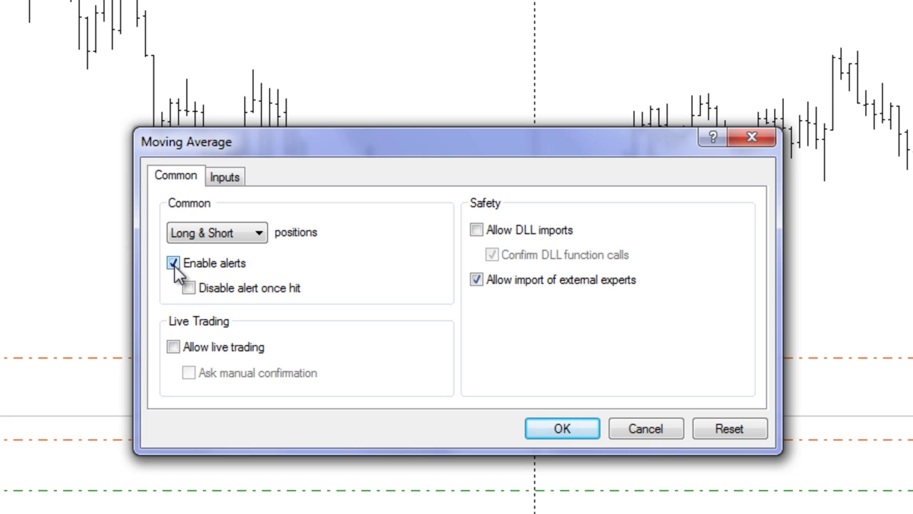
left_click(174, 264)
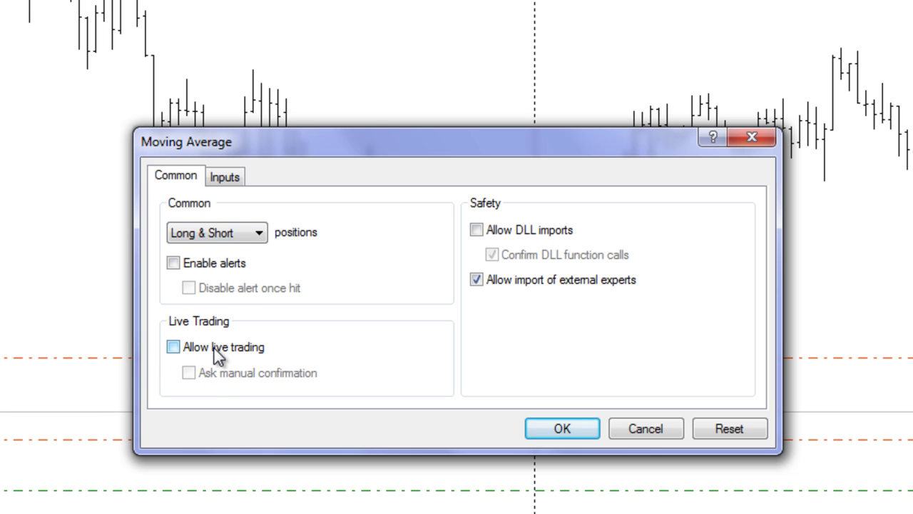
Step: Confirm the Moving Average settings and switch on Expert Advisors trading
left_click(581, 429)
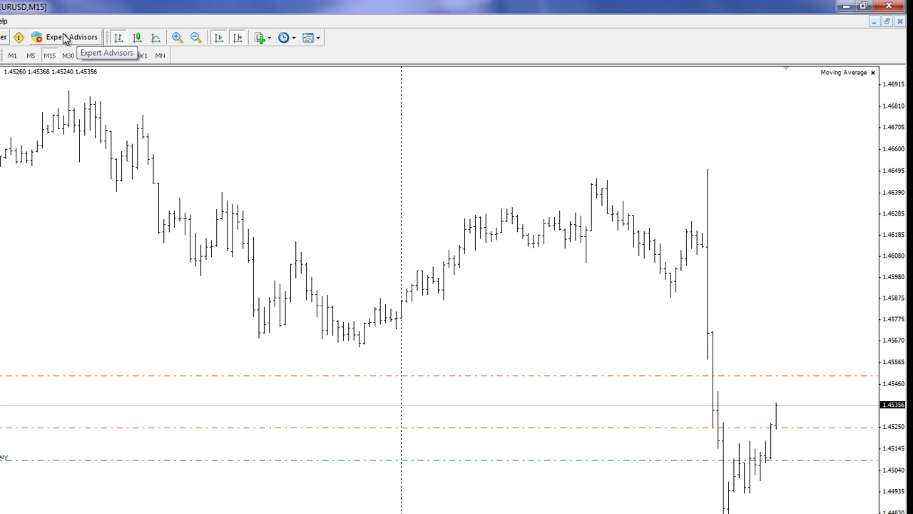
left_click(54, 37)
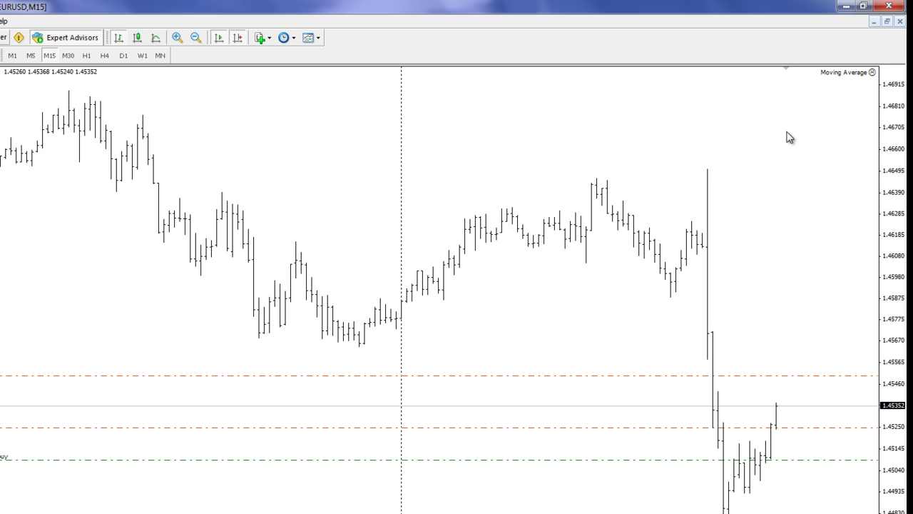
Step: Enable Allow live trading in the Moving Average advisor's chart properties
right_click(775, 94)
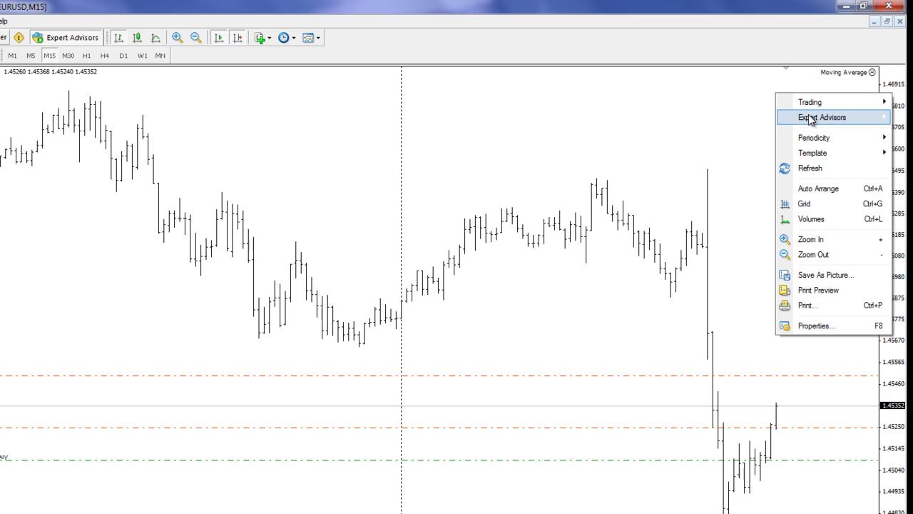
mouse_move(810, 118)
left_click(751, 120)
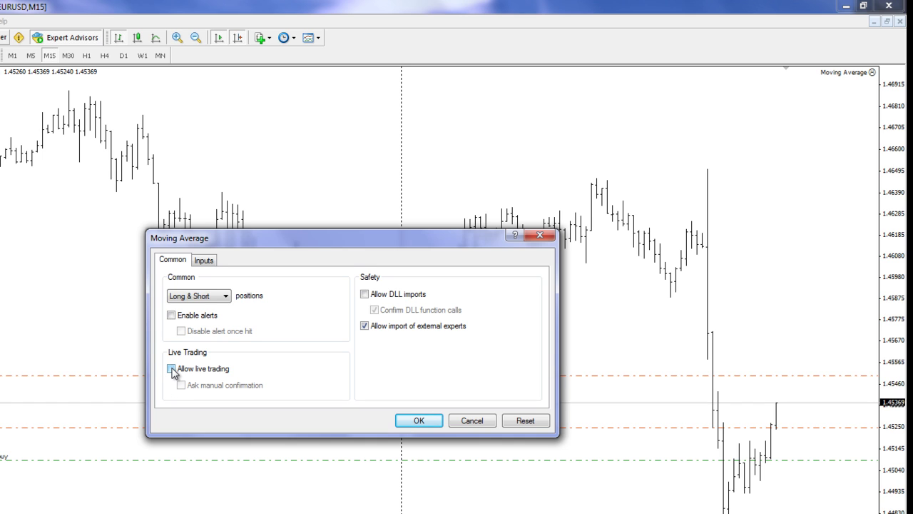
left_click(171, 369)
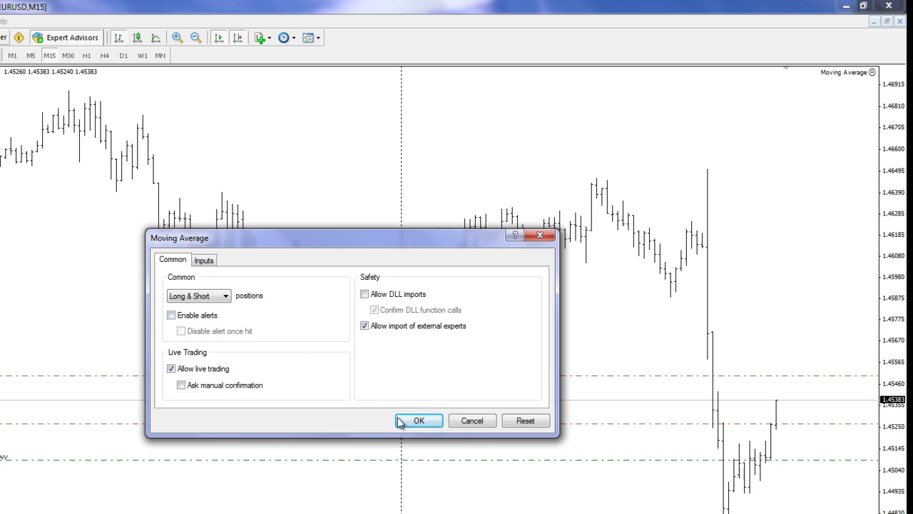
left_click(420, 421)
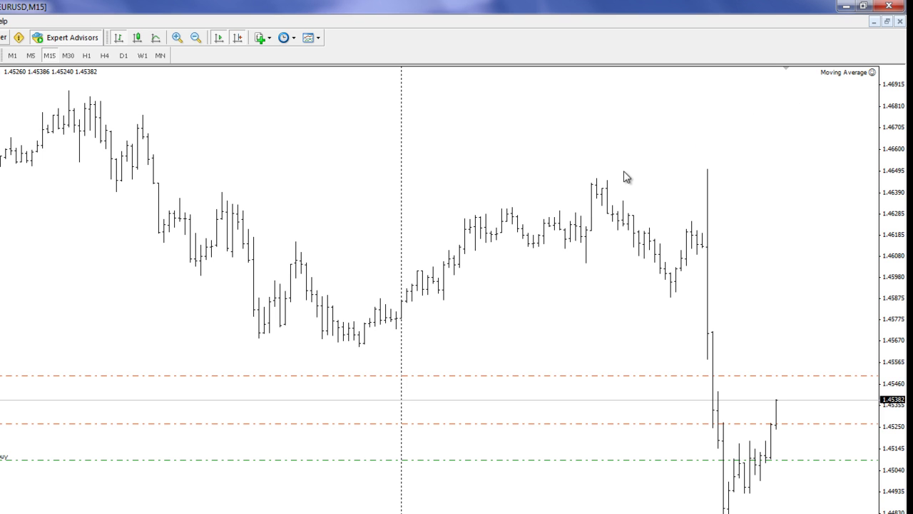
right_click(749, 108)
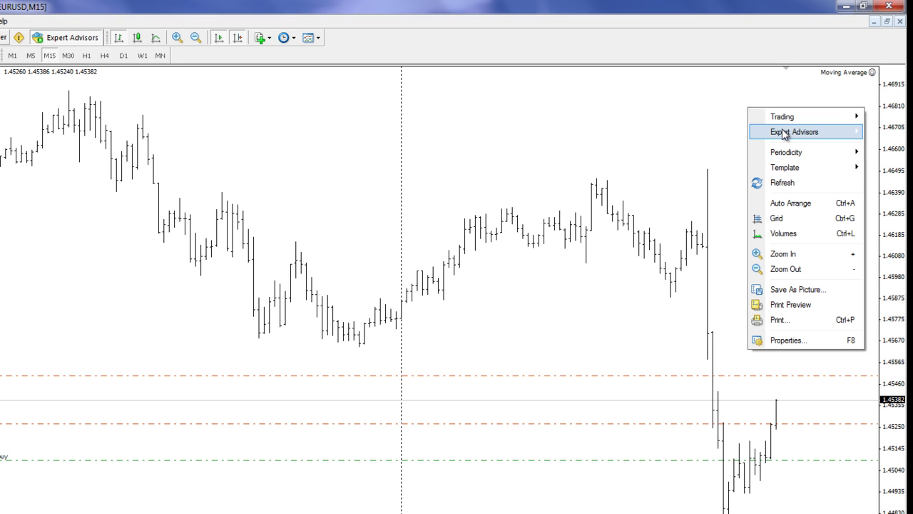
mouse_move(782, 134)
left_click(717, 132)
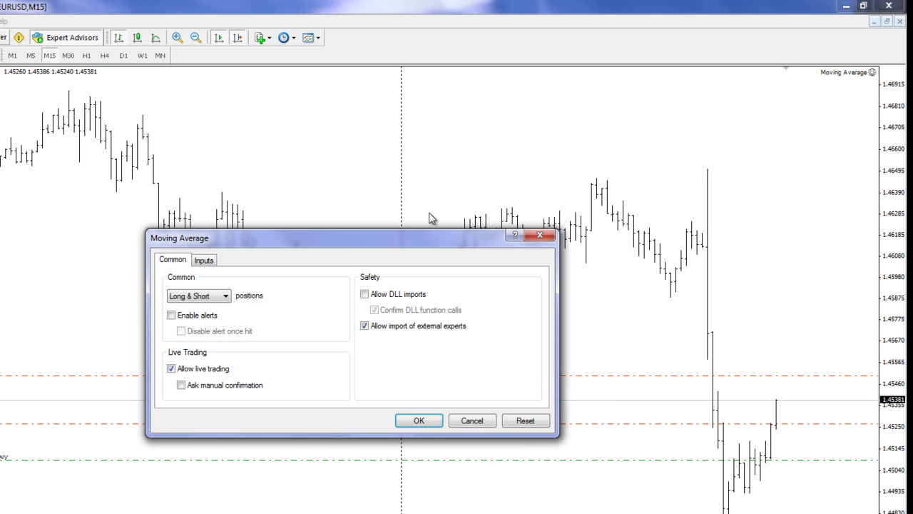
left_click(208, 261)
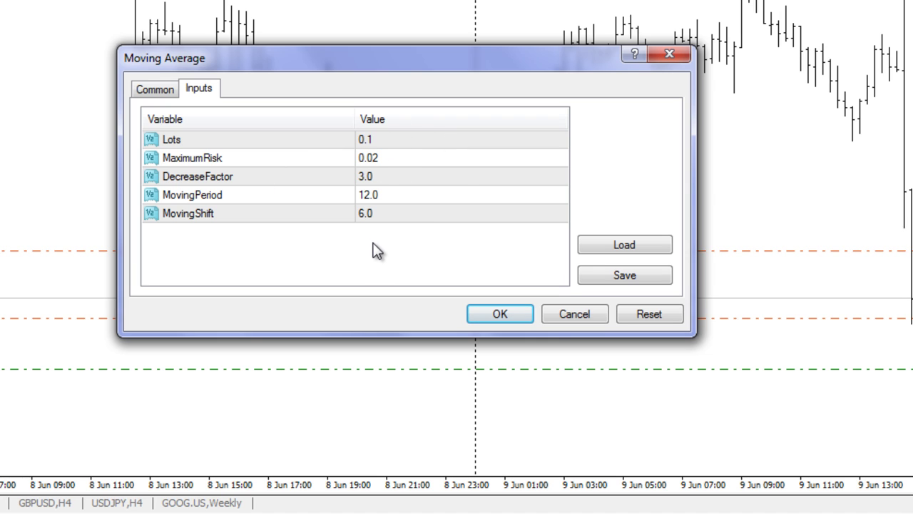
left_click(558, 319)
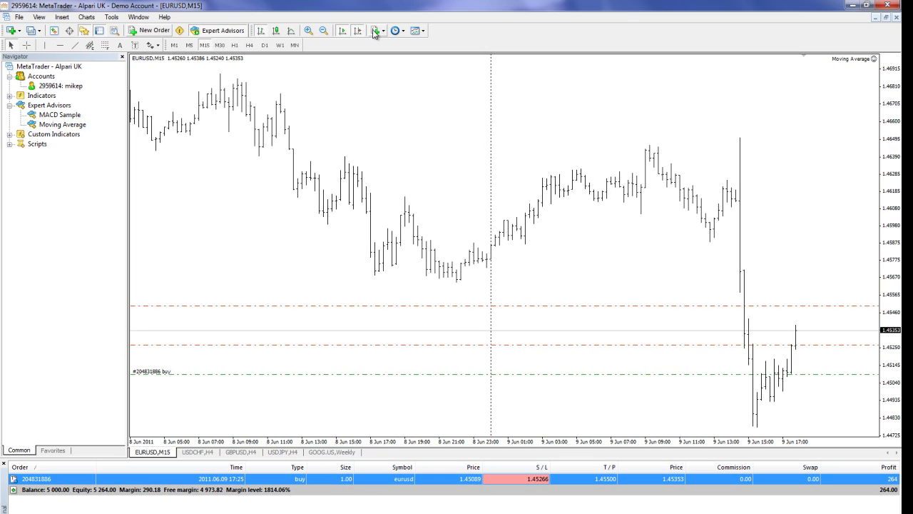
Step: Add a Moving Average indicator with Period 12 and Shift 6 to the chart
left_click(376, 32)
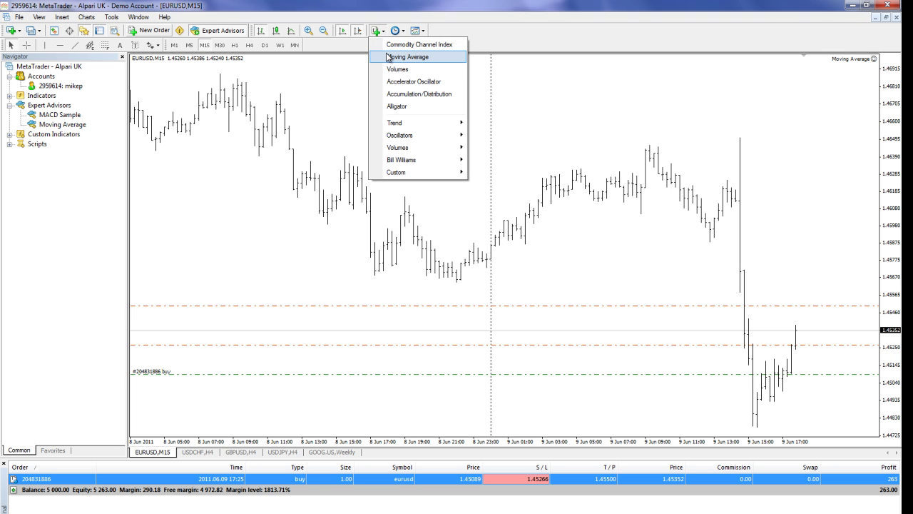
left_click(389, 57)
left_click(356, 231)
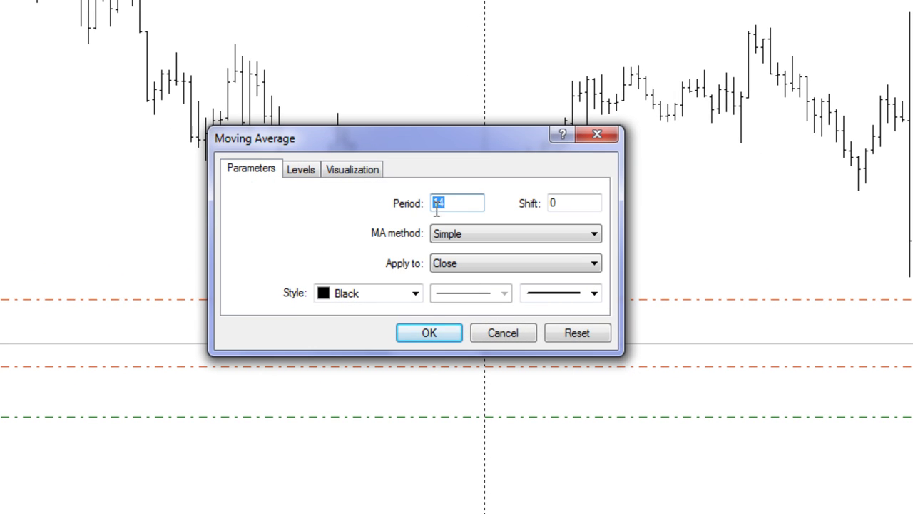
left_click_drag(451, 203, 414, 205)
type("12")
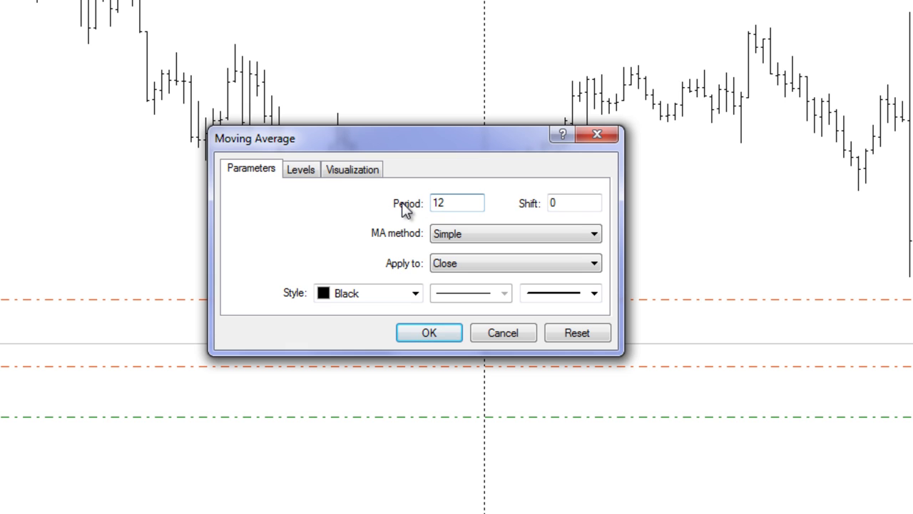
left_click(562, 204)
left_click_drag(561, 204, 526, 204)
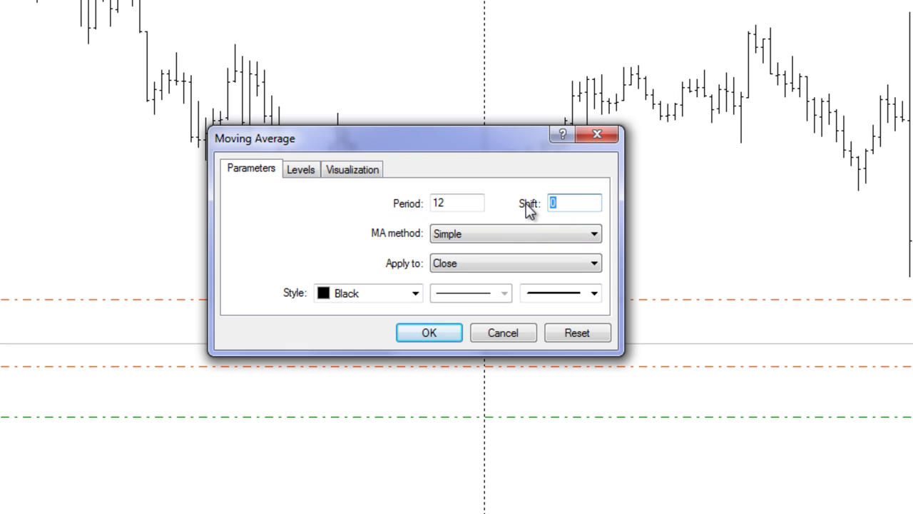
type("6")
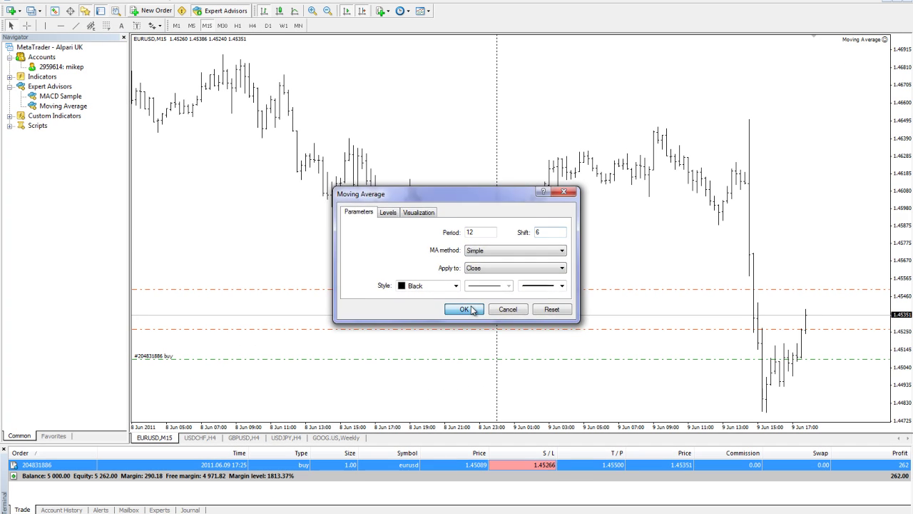
left_click(465, 314)
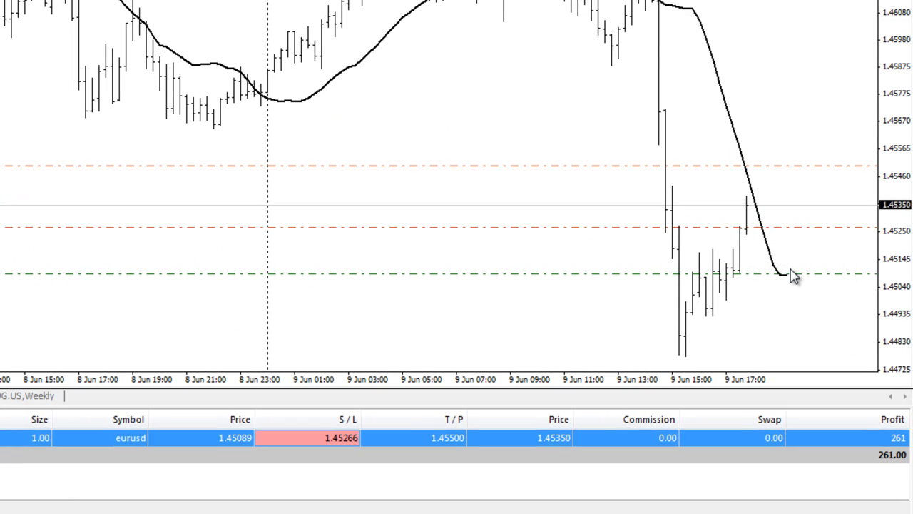
mouse_move(791, 279)
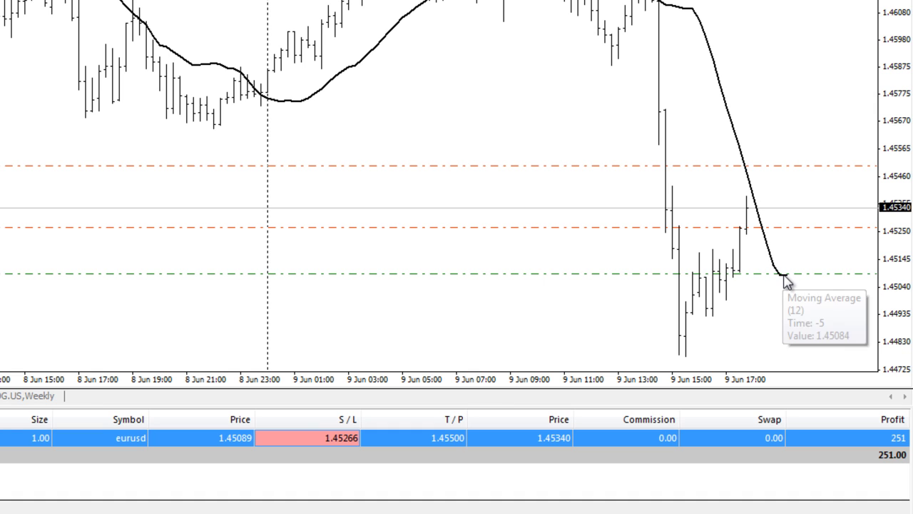
mouse_move(751, 211)
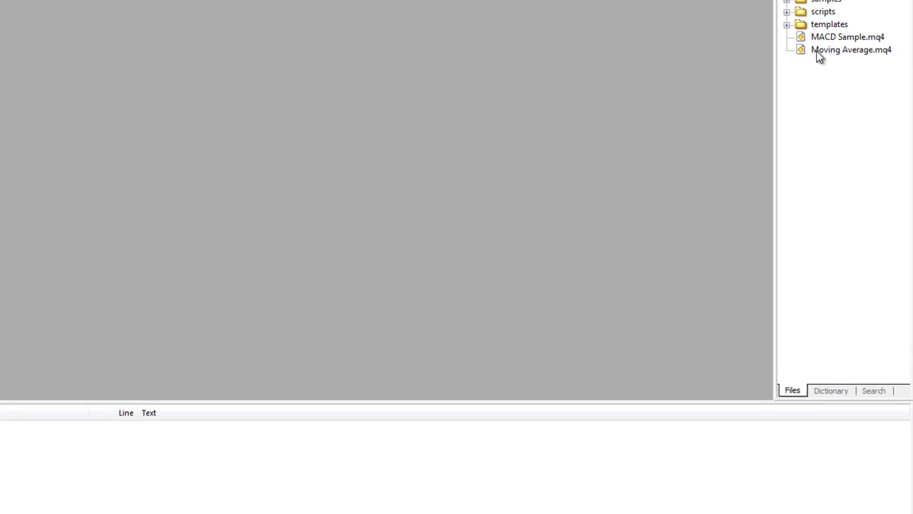
Step: Open Moving Average.mq4 from the Files tab and maximize its code window
double_click(832, 115)
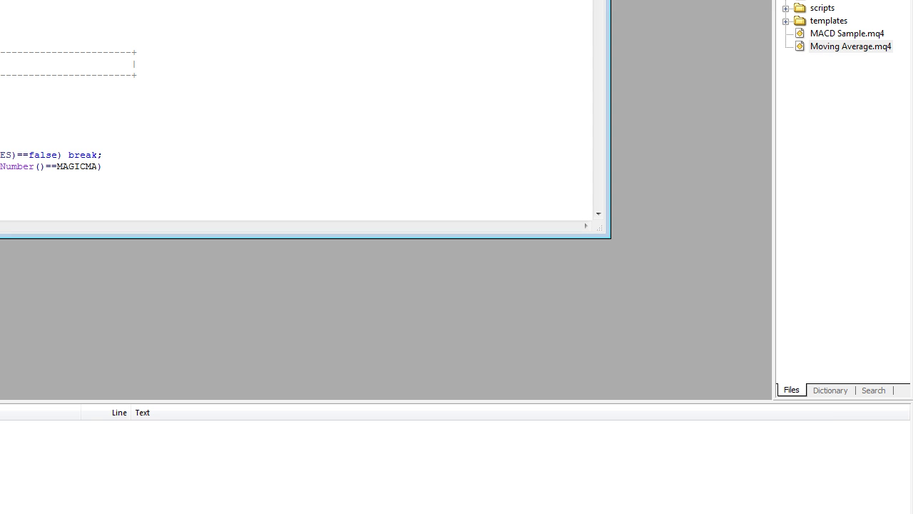
left_click(653, 28)
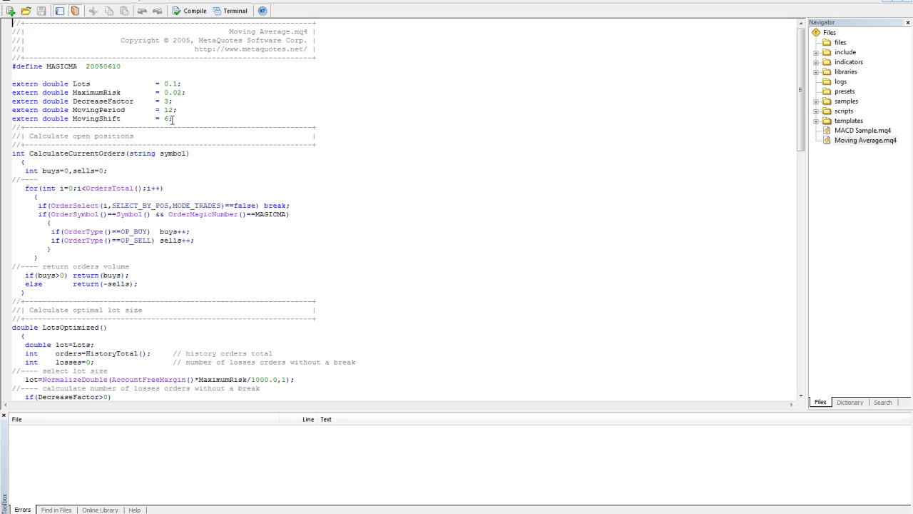
scroll(255, 247, "down", 5)
scroll(255, 246, "down", 5)
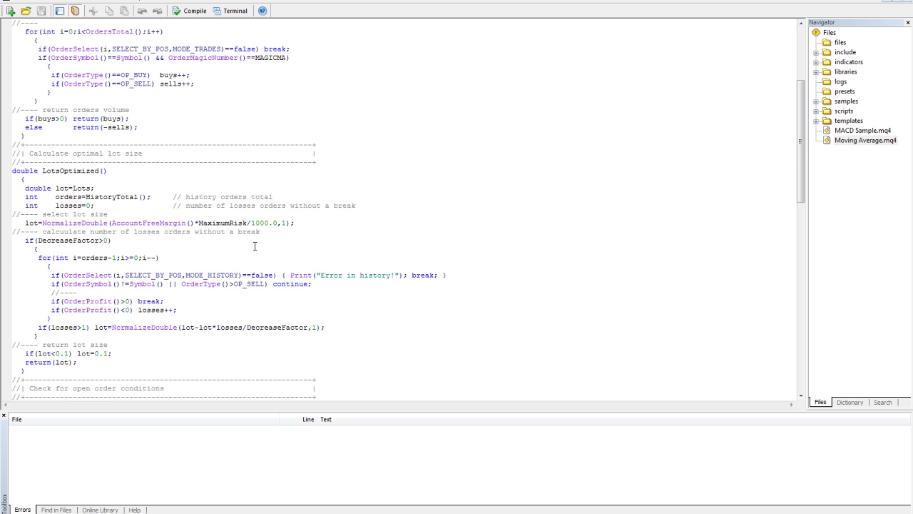
scroll(242, 193, "down", 7)
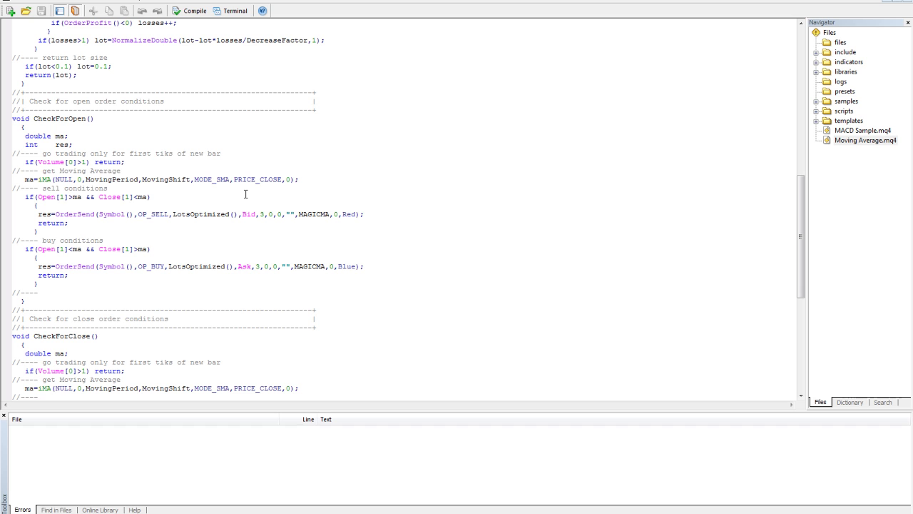
scroll(248, 194, "down", 5)
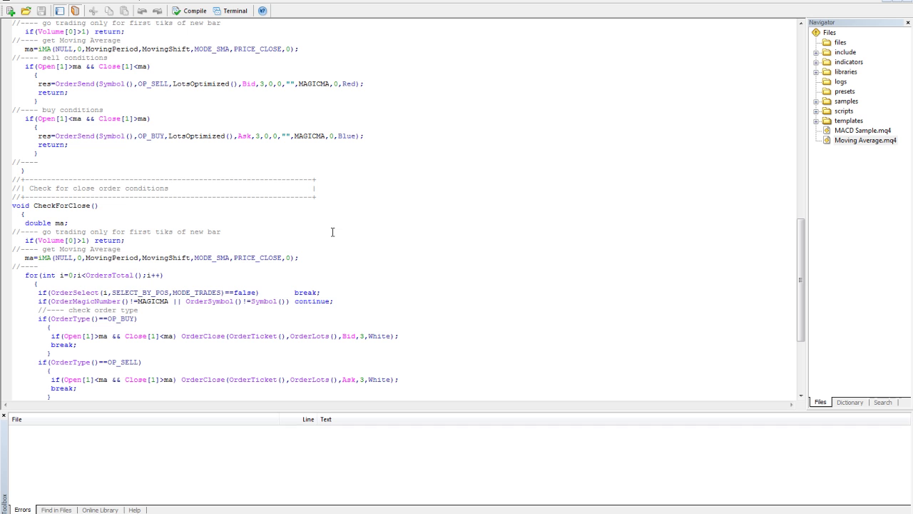
scroll(332, 231, "down", 8)
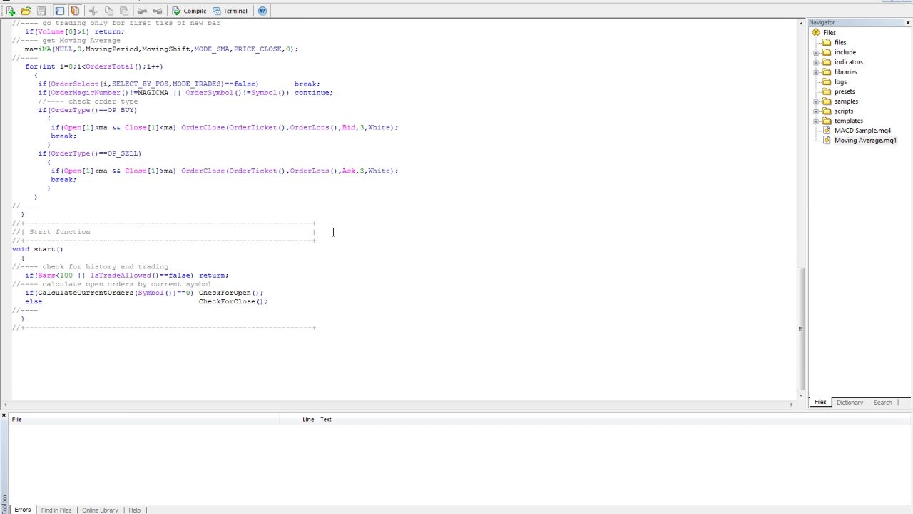
scroll(332, 231, "up", 19)
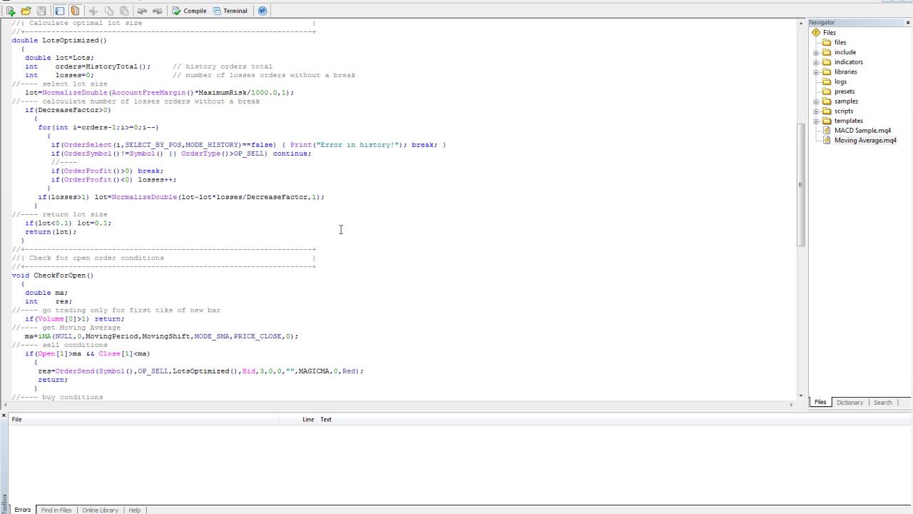
scroll(341, 229, "up", 11)
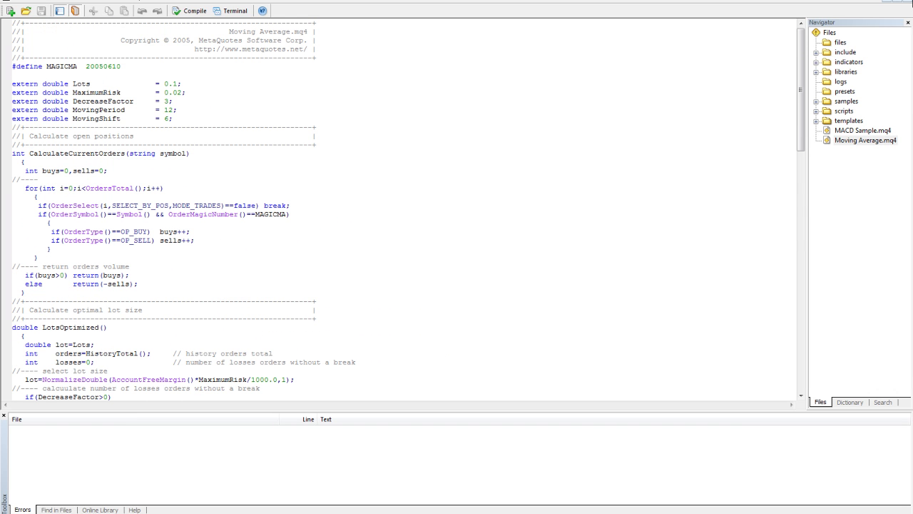